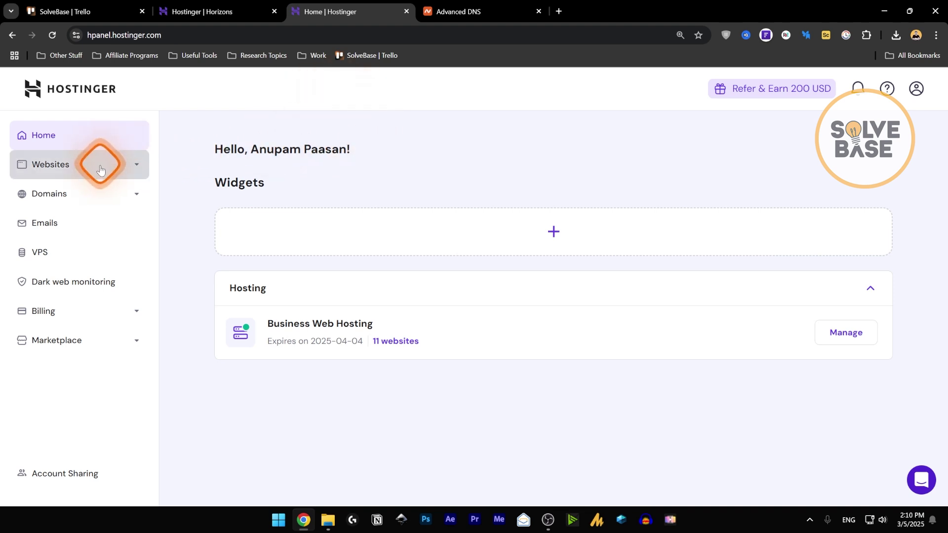
# Open the DNS settings for aventramedia.com from Hostinger's Domain portfolio.
pyautogui.click(93, 193)
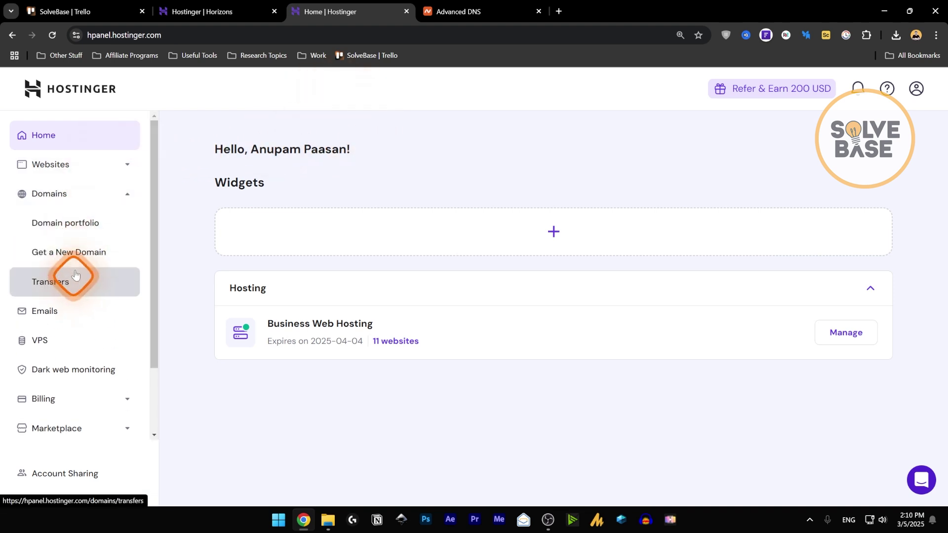
pyautogui.click(83, 226)
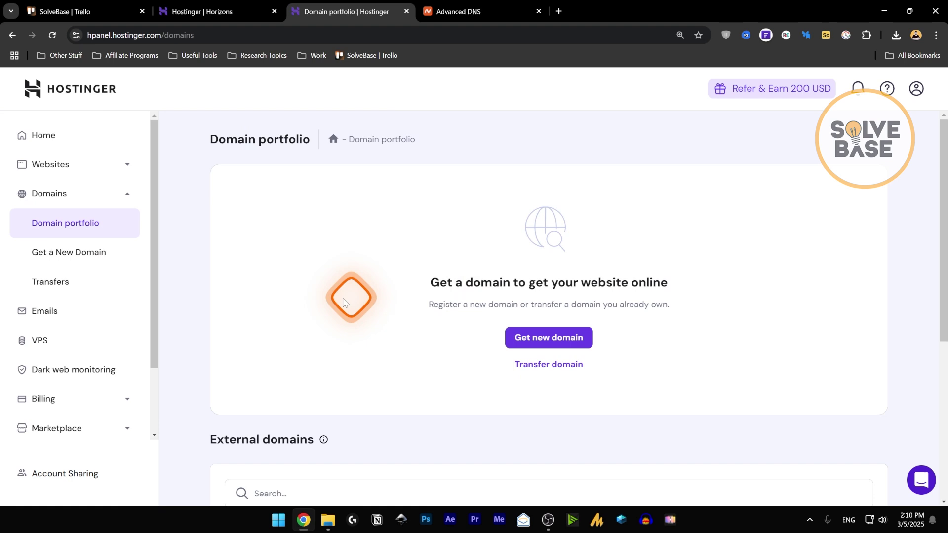
pyautogui.scroll(-5, 319, 289)
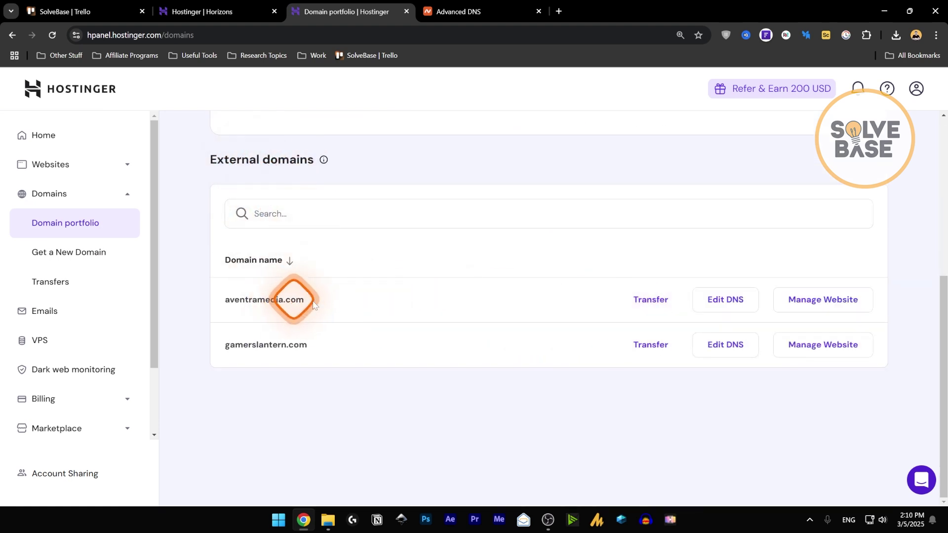
pyautogui.scroll(3, 645, 326)
pyautogui.scroll(-3, 644, 334)
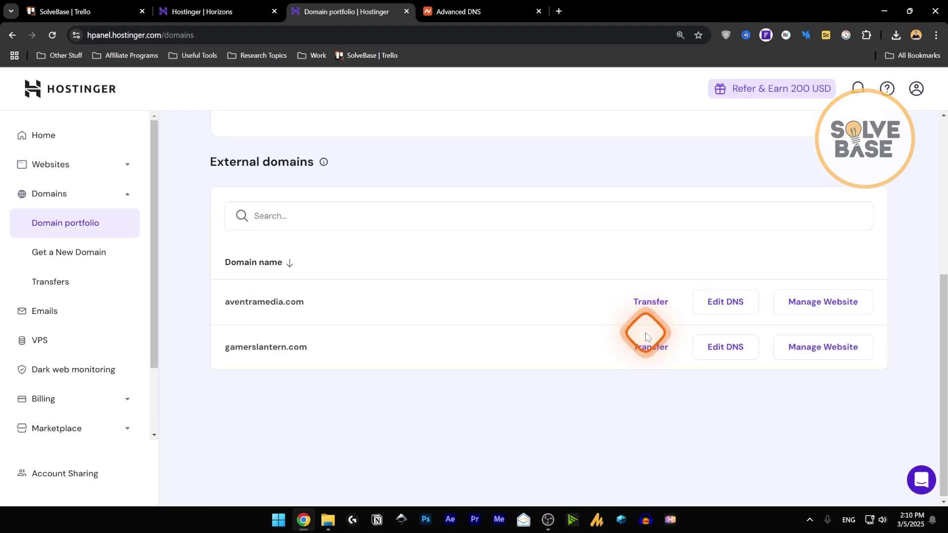
pyautogui.click(726, 302)
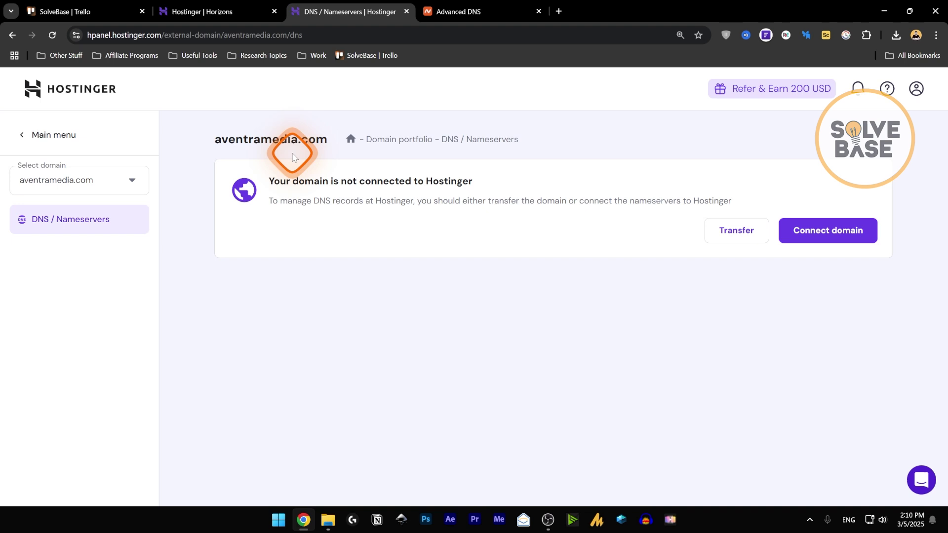
# Start the Connect domain guide, copy ns1.dns-parking.com, and return to Namecheap's Advanced DNS.
pyautogui.click(828, 230)
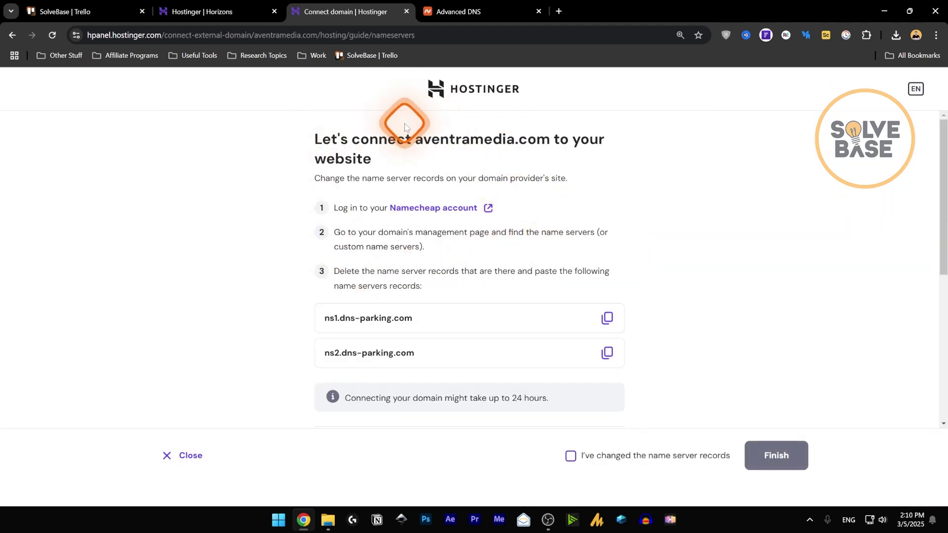
pyautogui.scroll(-1, 483, 194)
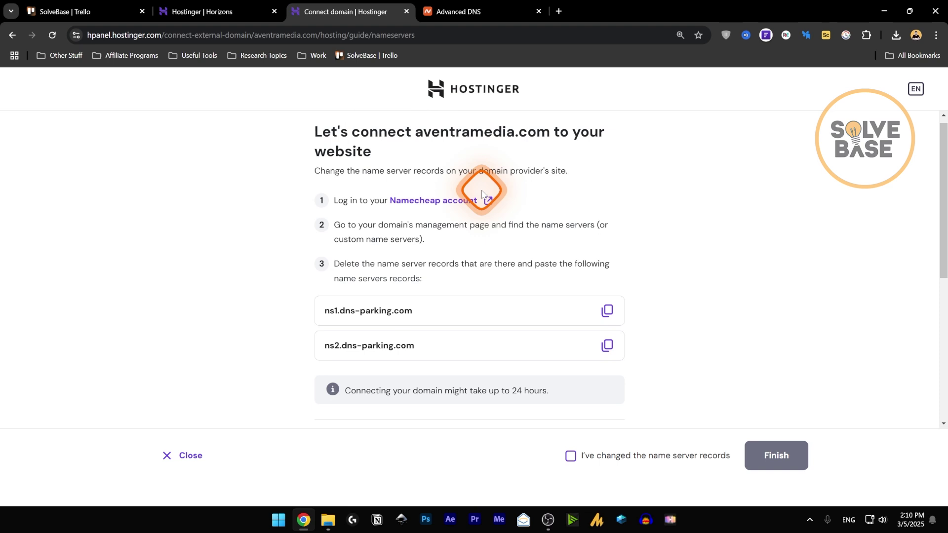
pyautogui.scroll(-1, 483, 194)
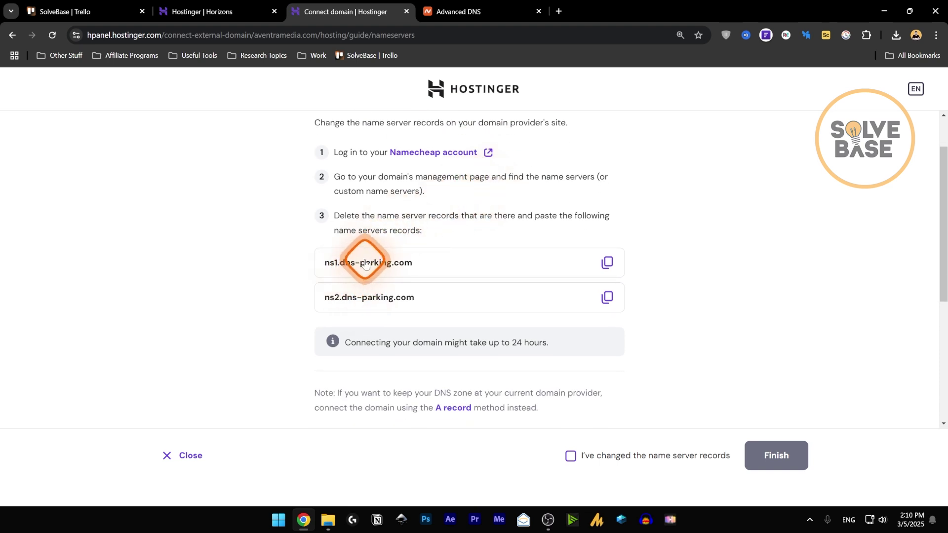
pyautogui.click(607, 262)
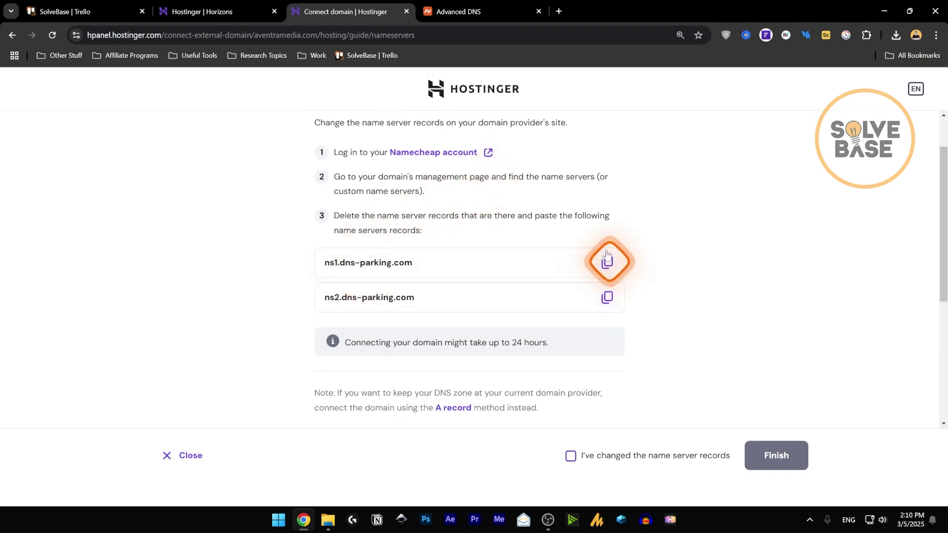
pyautogui.click(458, 11)
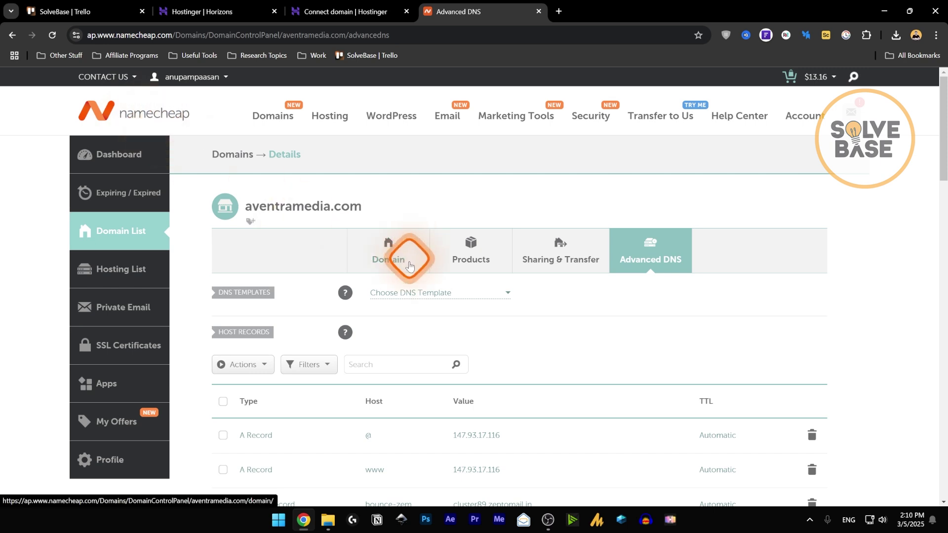
# Open the Namecheap management page for aventramedia.com from the account dashboard.
pyautogui.click(385, 254)
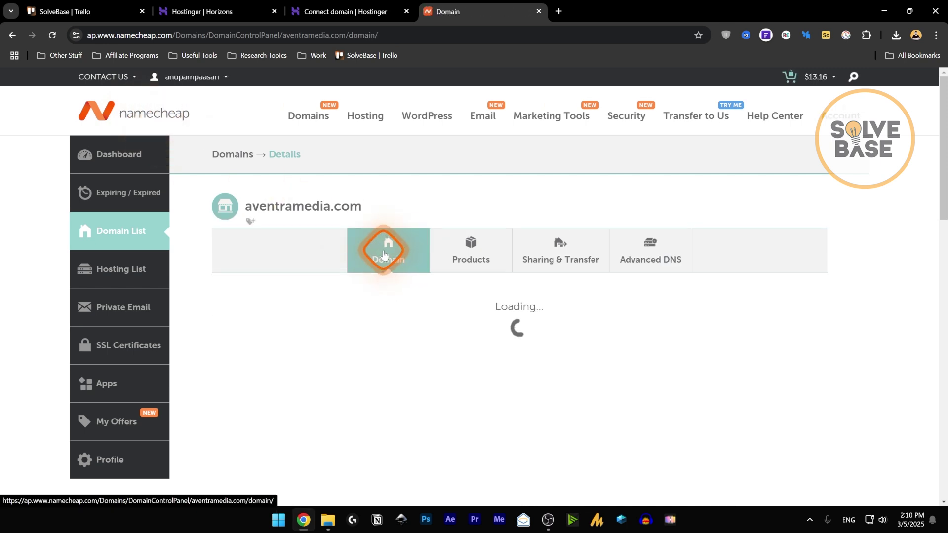
pyautogui.click(118, 154)
pyautogui.click(121, 231)
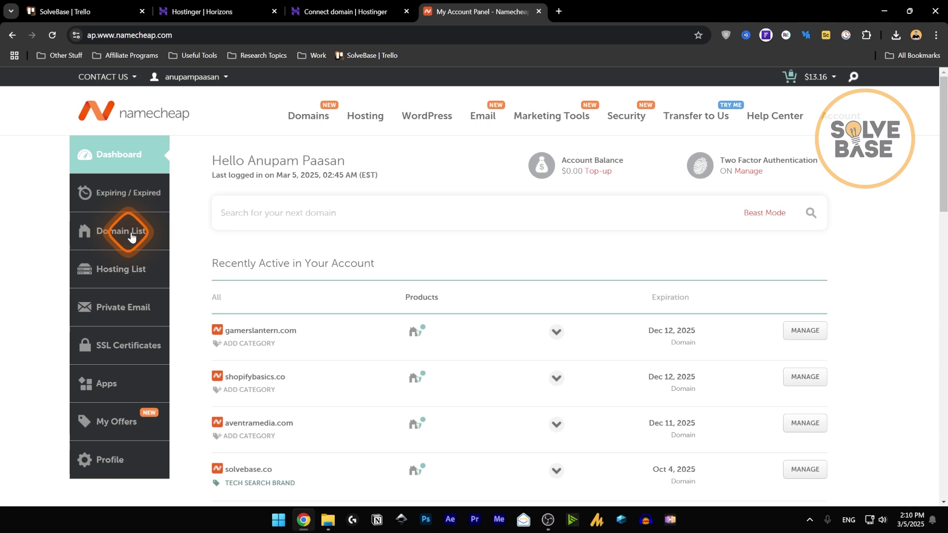
pyautogui.scroll(-1, 457, 257)
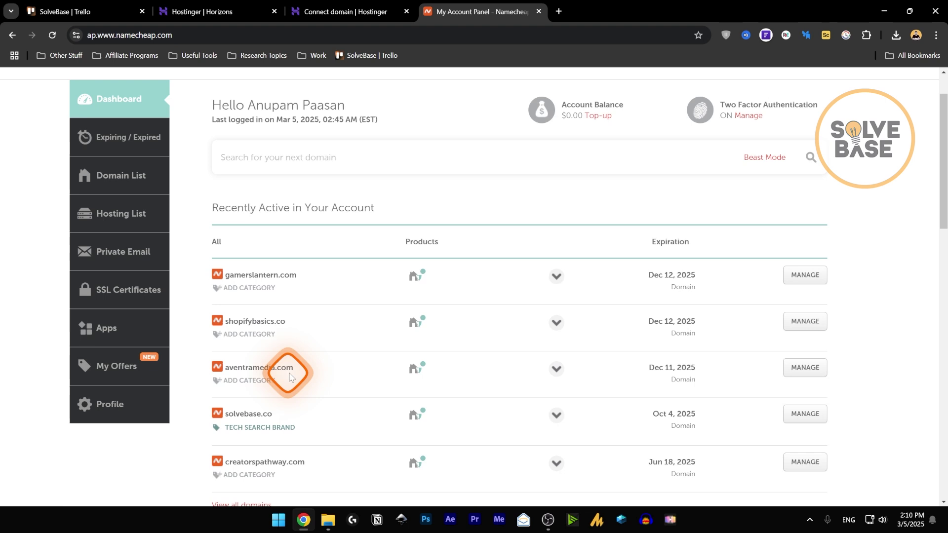
pyautogui.click(794, 373)
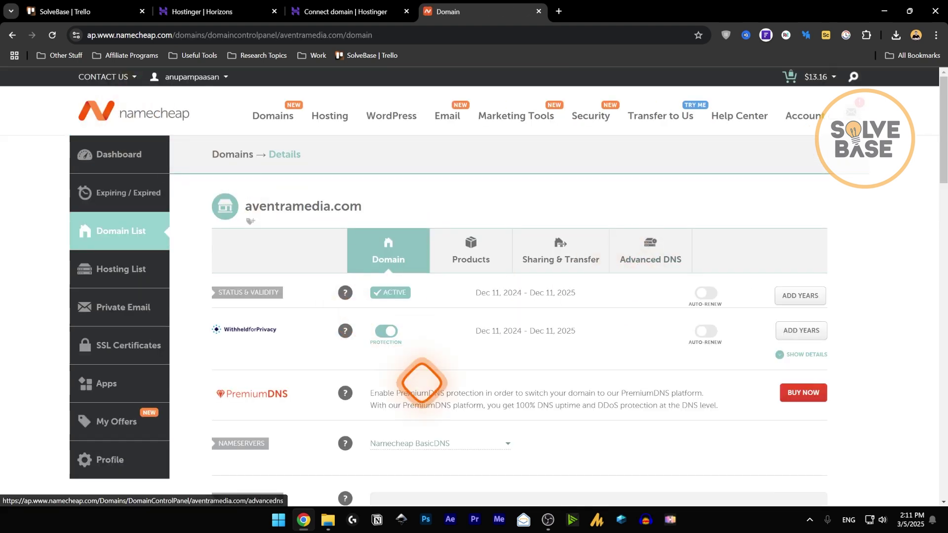
# Set aventramedia.com's nameserver type to Custom DNS, then go back to the Hostinger guide.
pyautogui.click(440, 444)
pyautogui.click(408, 429)
pyautogui.scroll(-2, 438, 400)
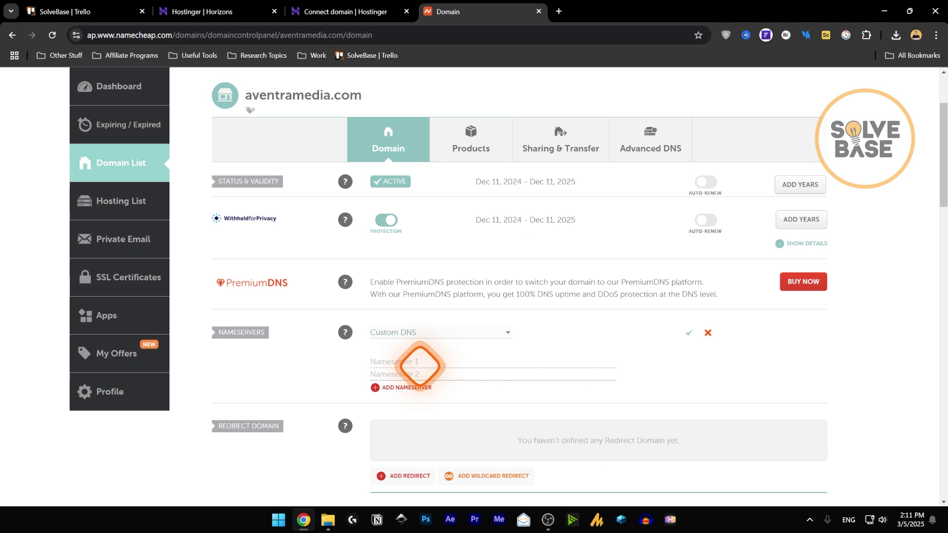
pyautogui.click(409, 332)
pyautogui.click(333, 12)
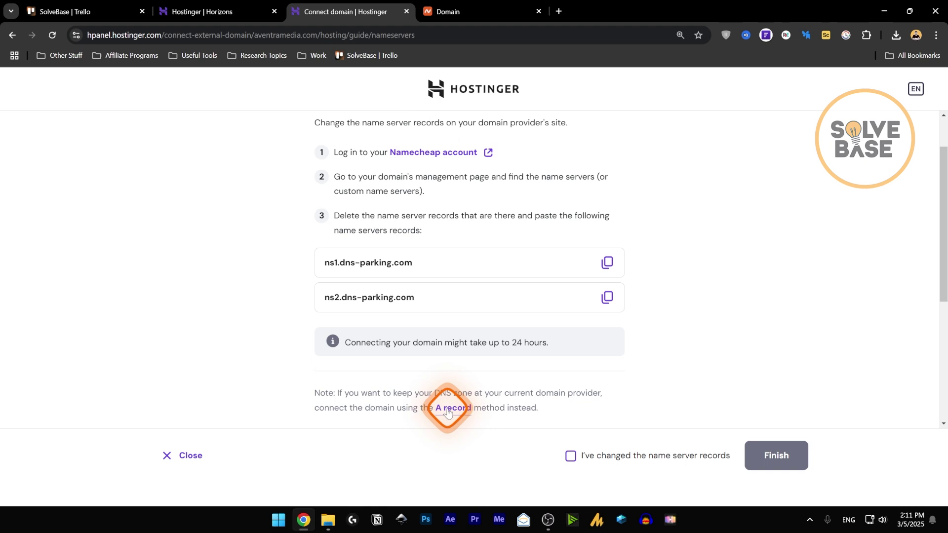
# Show Hostinger's A record method (@ and www to 147.93.17.116), then return to Namecheap.
pyautogui.click(447, 410)
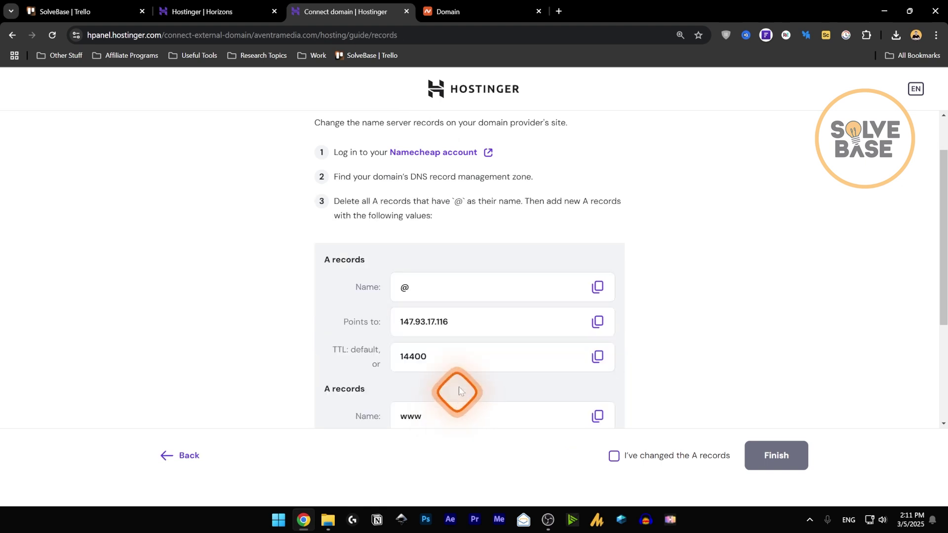
pyautogui.scroll(-2, 495, 244)
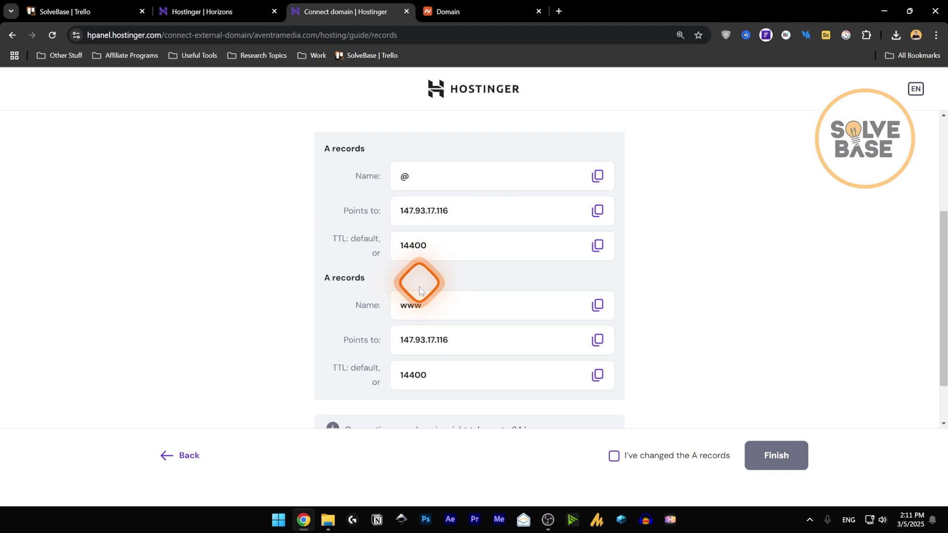
pyautogui.scroll(3, 403, 193)
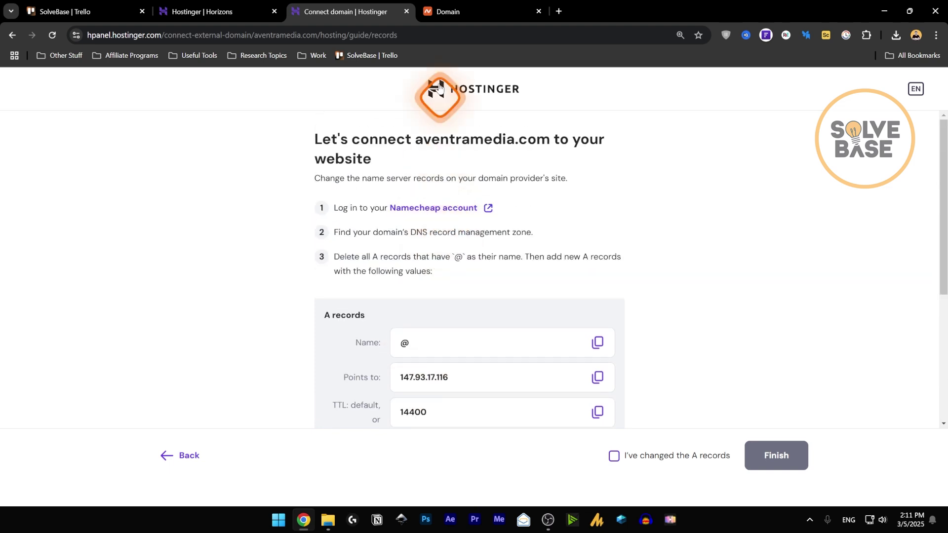
pyautogui.click(448, 11)
pyautogui.scroll(-1, 474, 318)
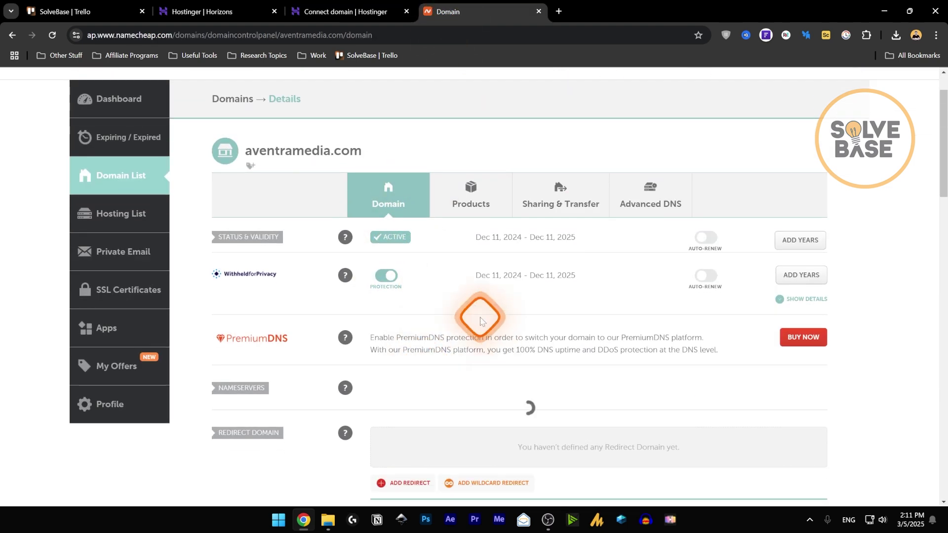
pyautogui.scroll(1, 474, 319)
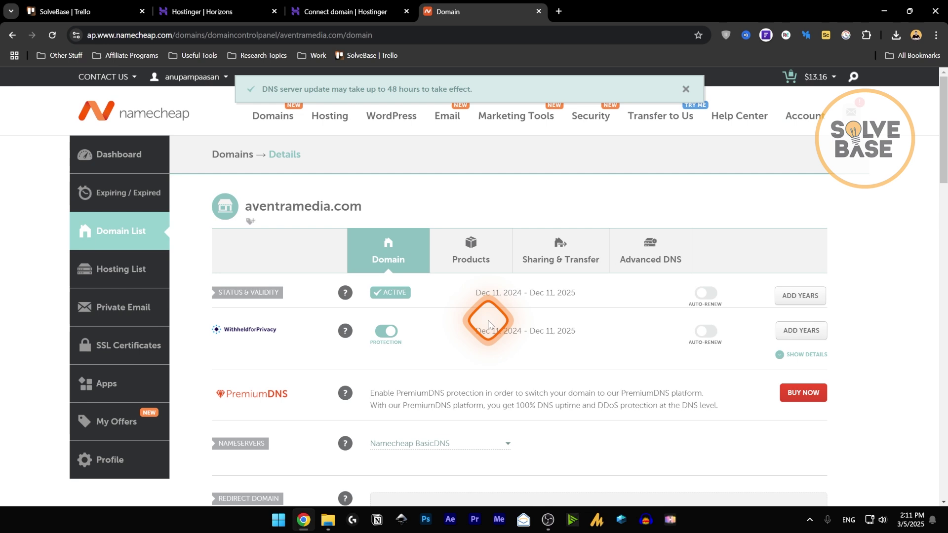
# Add a blank A Record row in aventramedia.com's Advanced DNS and copy Hostinger's @ host.
pyautogui.click(652, 260)
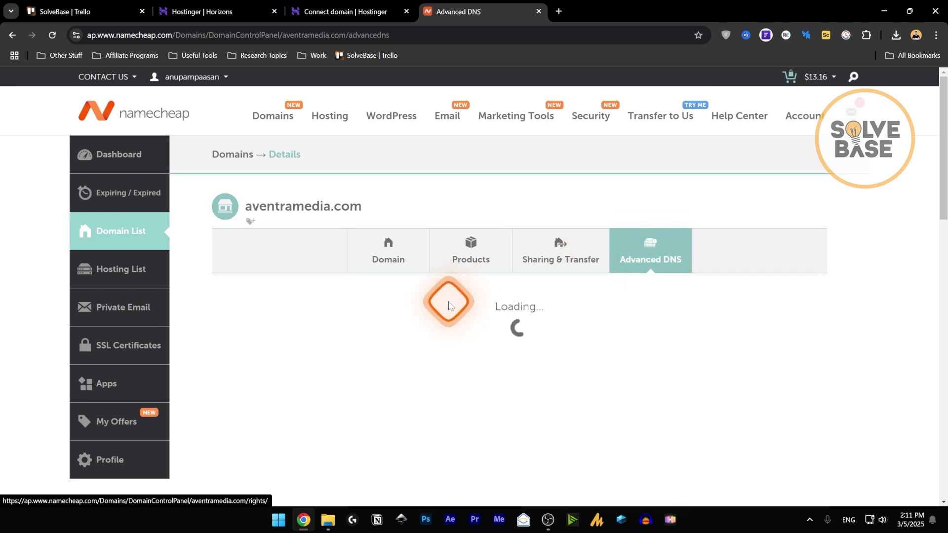
pyautogui.scroll(-1, 448, 304)
pyautogui.scroll(-2, 447, 304)
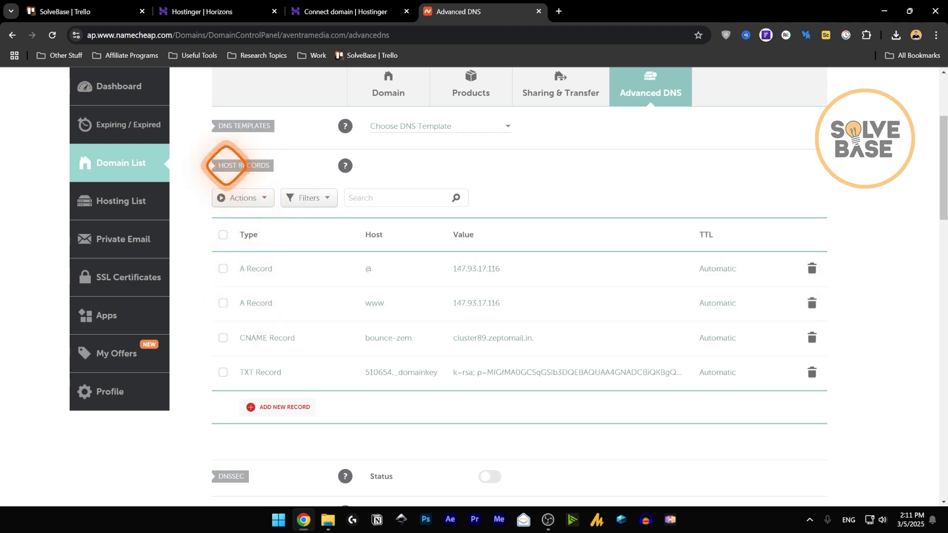
pyautogui.click(268, 408)
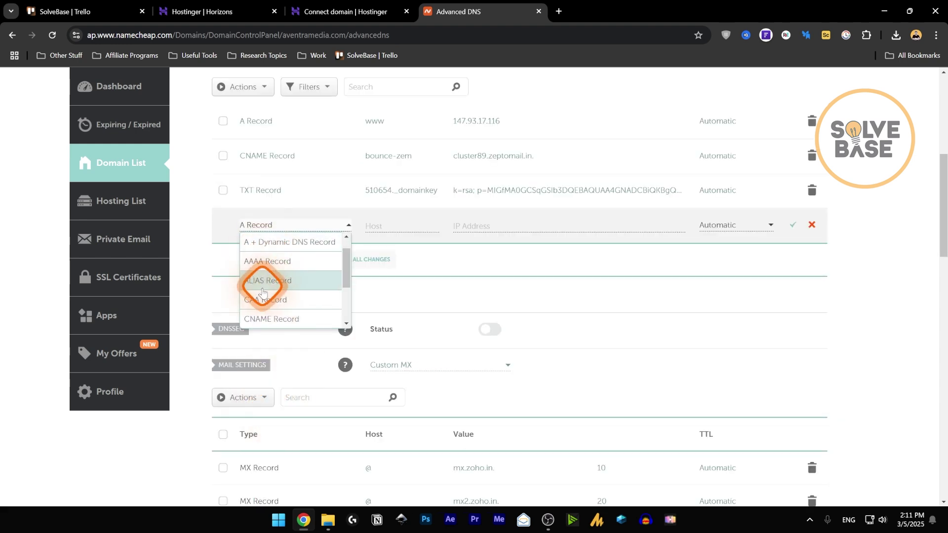
pyautogui.click(274, 235)
pyautogui.click(385, 226)
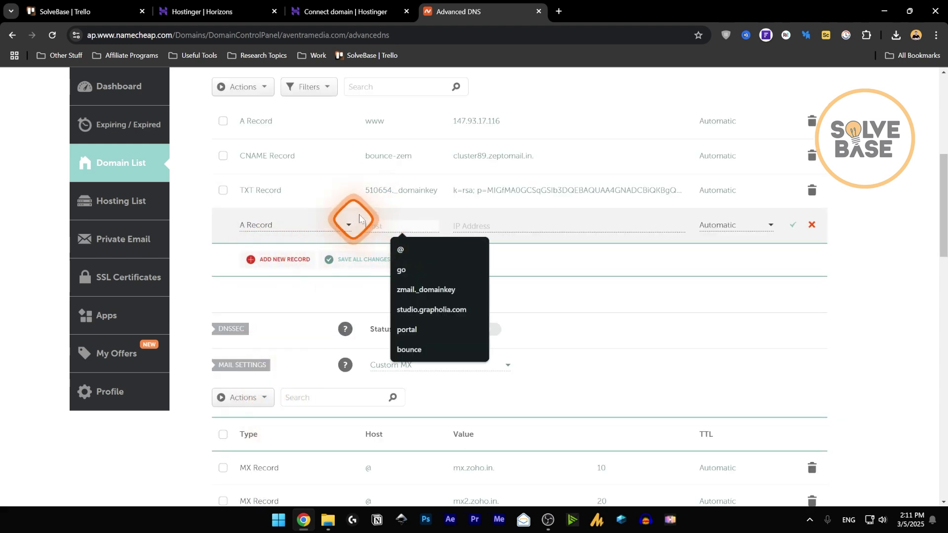
pyautogui.click(490, 224)
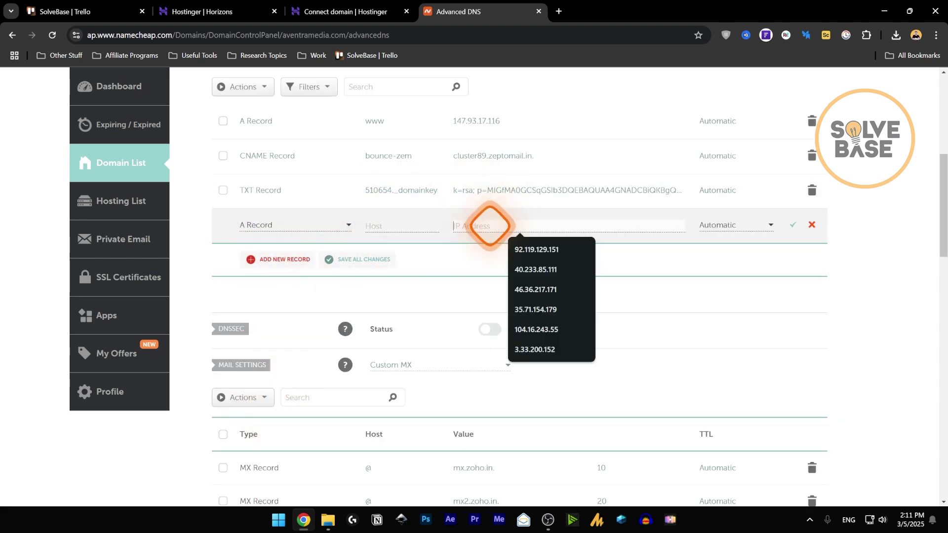
pyautogui.click(341, 11)
pyautogui.scroll(-3, 407, 281)
pyautogui.click(597, 175)
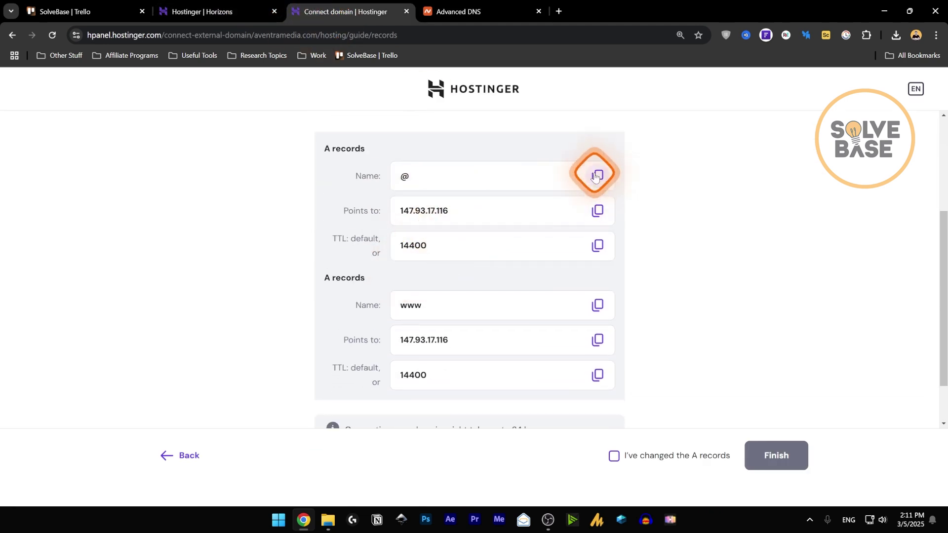
# Fill the new Namecheap record with host @ and Hostinger's IP 147.93.17.116.
pyautogui.click(597, 211)
pyautogui.click(459, 12)
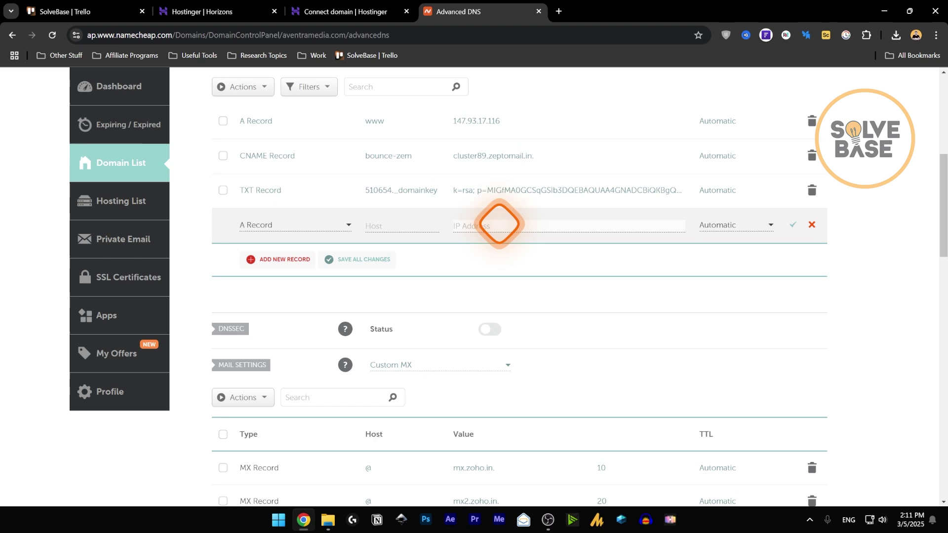
pyautogui.click(490, 225)
pyautogui.click(390, 225)
pyautogui.click(491, 225)
pyautogui.write('@')
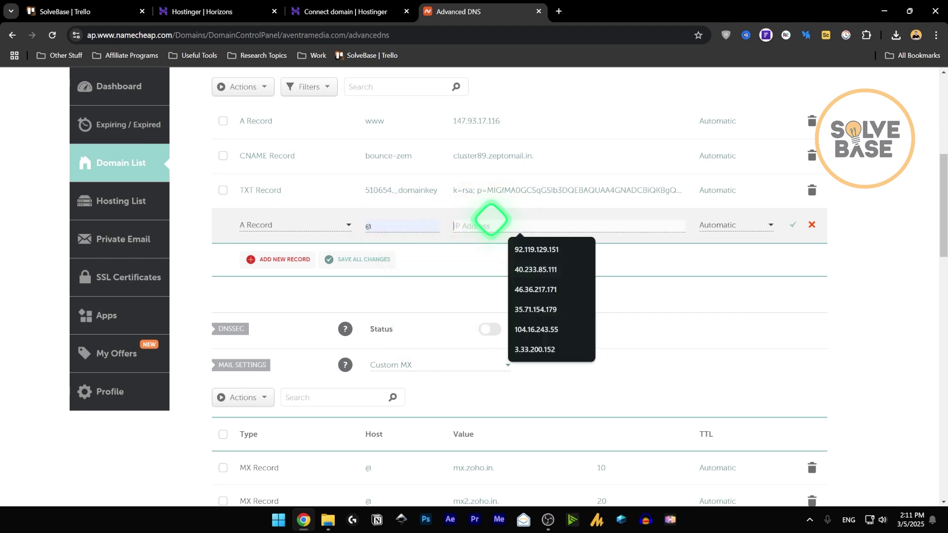
pyautogui.click(327, 11)
pyautogui.click(598, 210)
pyautogui.click(459, 11)
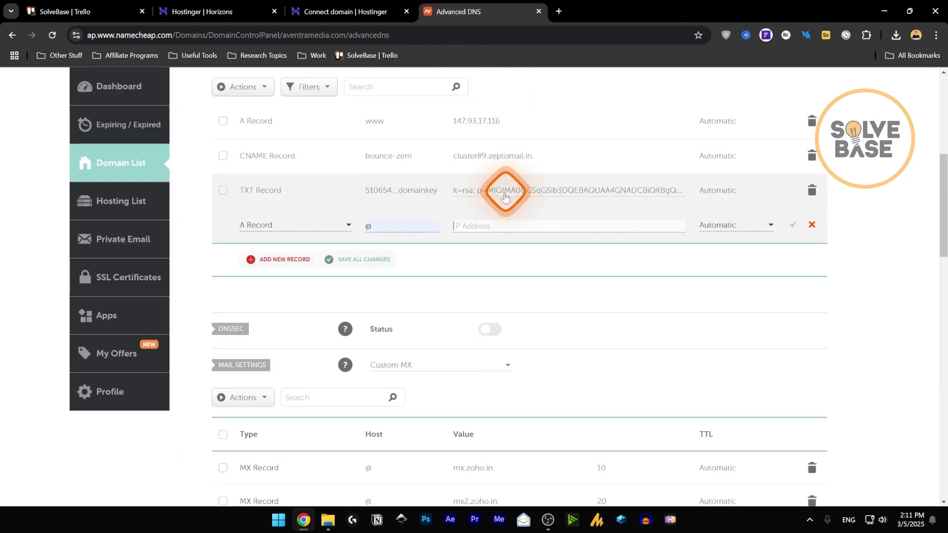
pyautogui.click(491, 225)
pyautogui.hotkey('ctrl', 'v')
# Discard the duplicate draft A record, keeping the existing @ and www records.
pyautogui.click(345, 11)
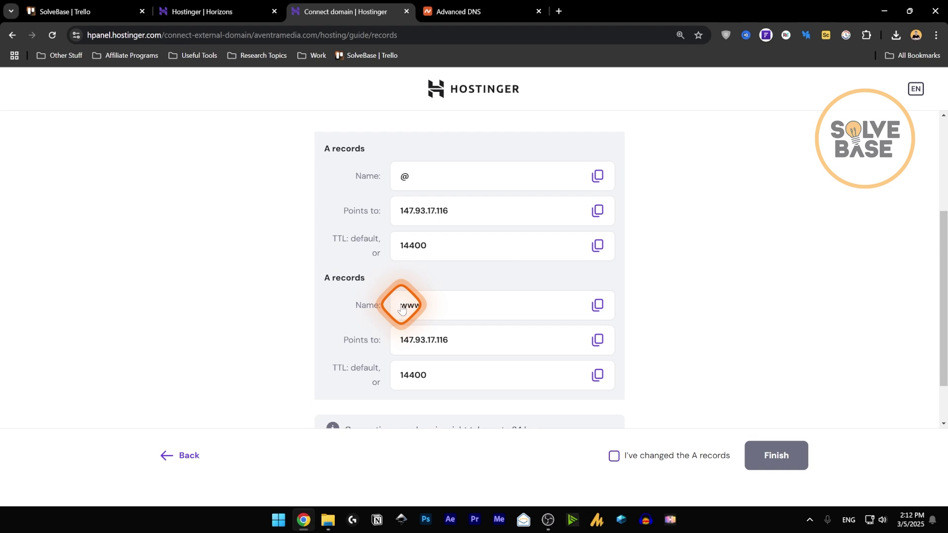
pyautogui.click(458, 11)
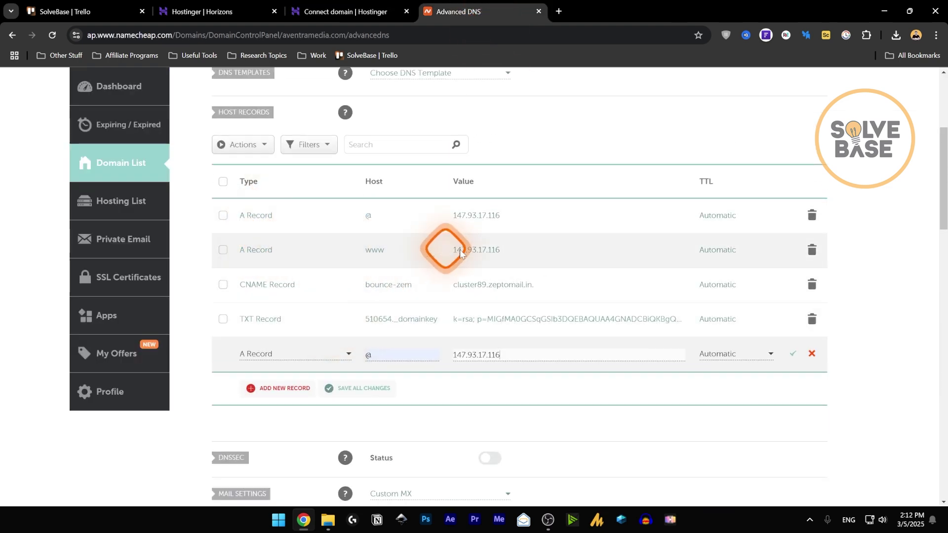
pyautogui.click(792, 354)
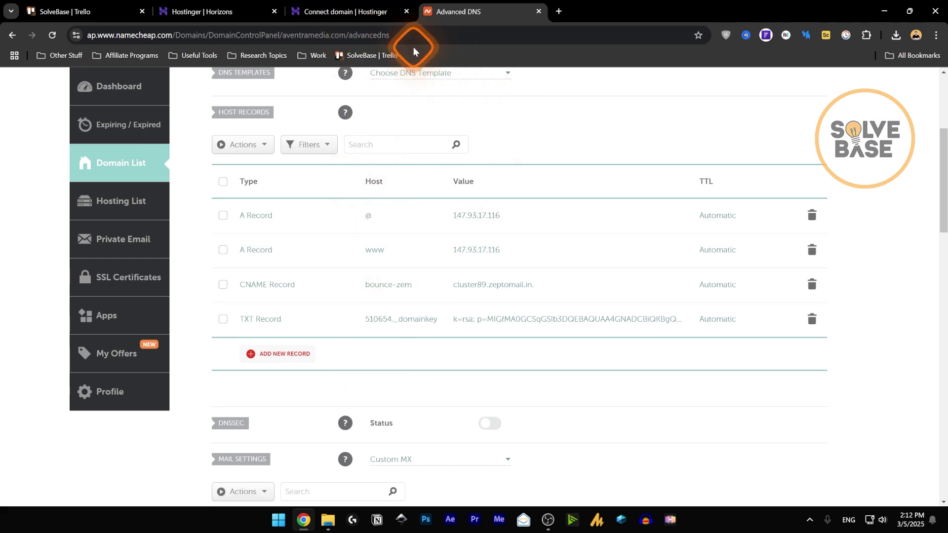
pyautogui.click(329, 10)
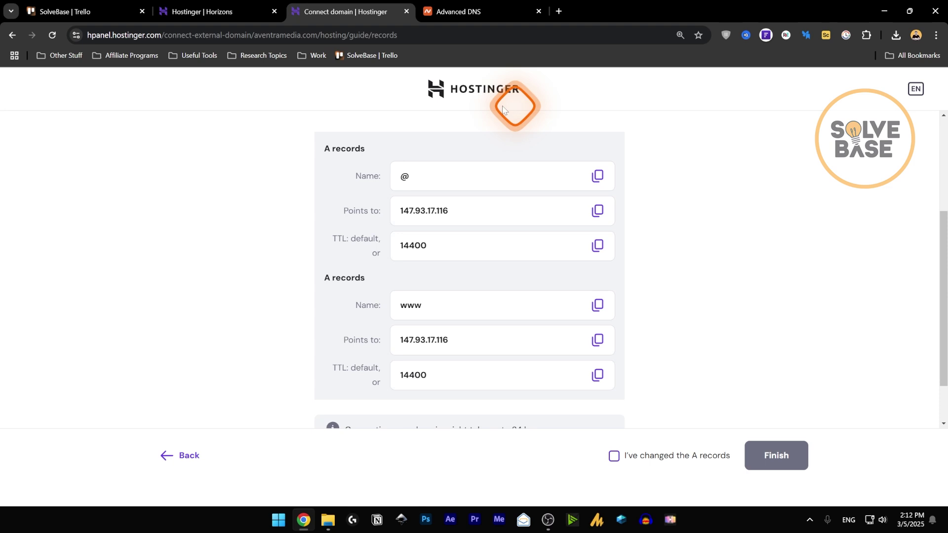
# Confirm 'I've changed the A records', finish, and close the 24-hour connection notice.
pyautogui.click(614, 455)
pyautogui.click(778, 455)
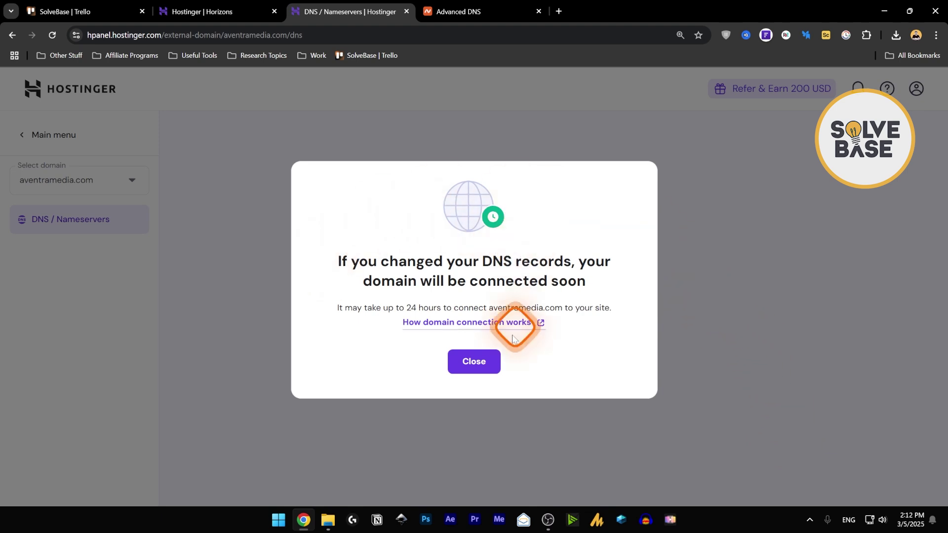
pyautogui.click(474, 362)
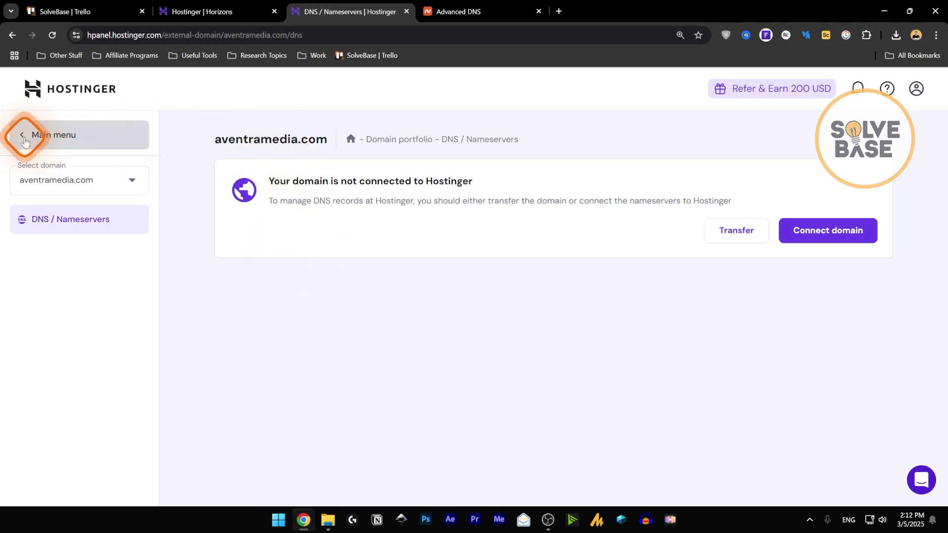
# Recheck Namecheap's DNS records, then expand the Hostinger hPanel main menu.
pyautogui.click(453, 12)
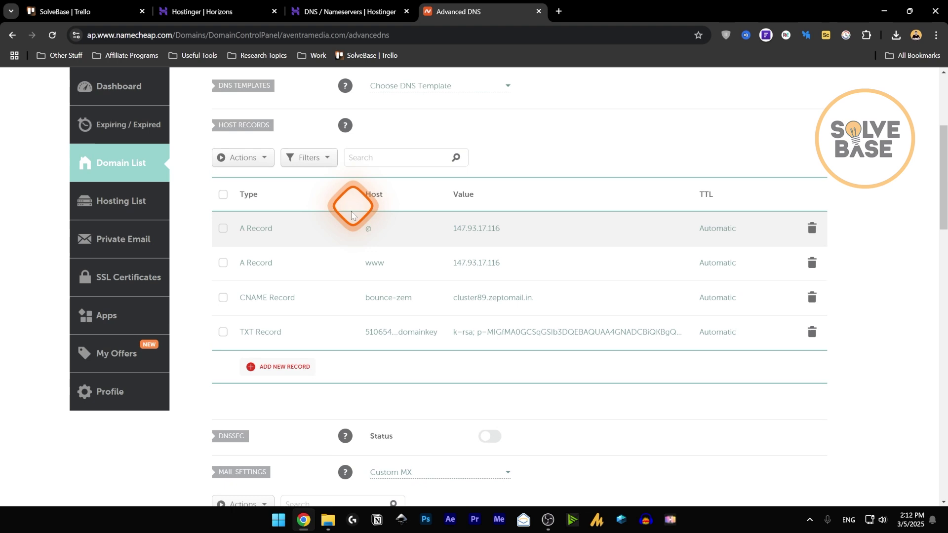
pyautogui.scroll(5, 352, 204)
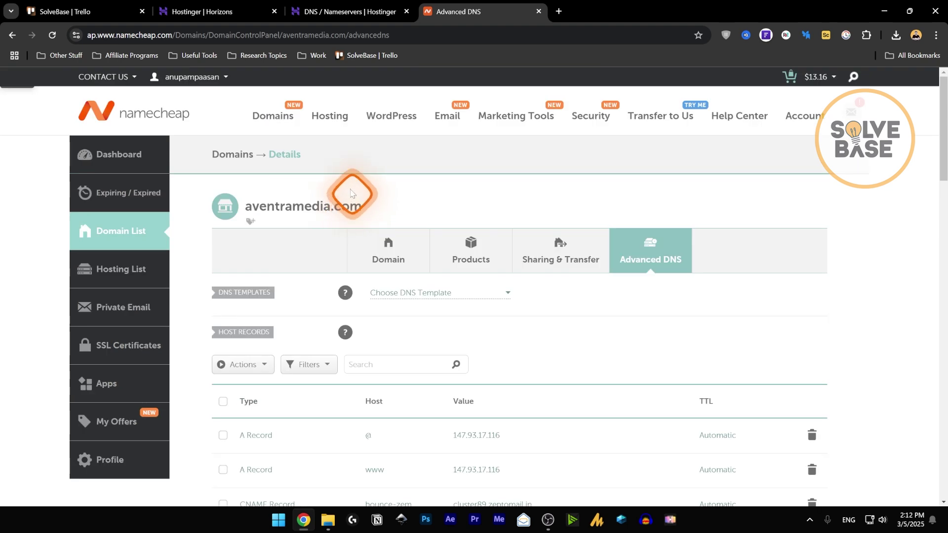
pyautogui.click(344, 11)
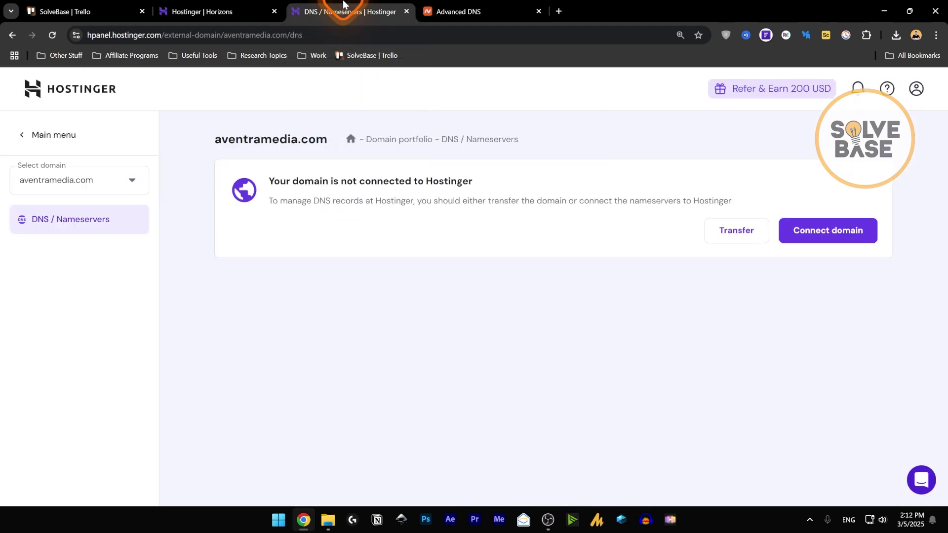
pyautogui.click(51, 133)
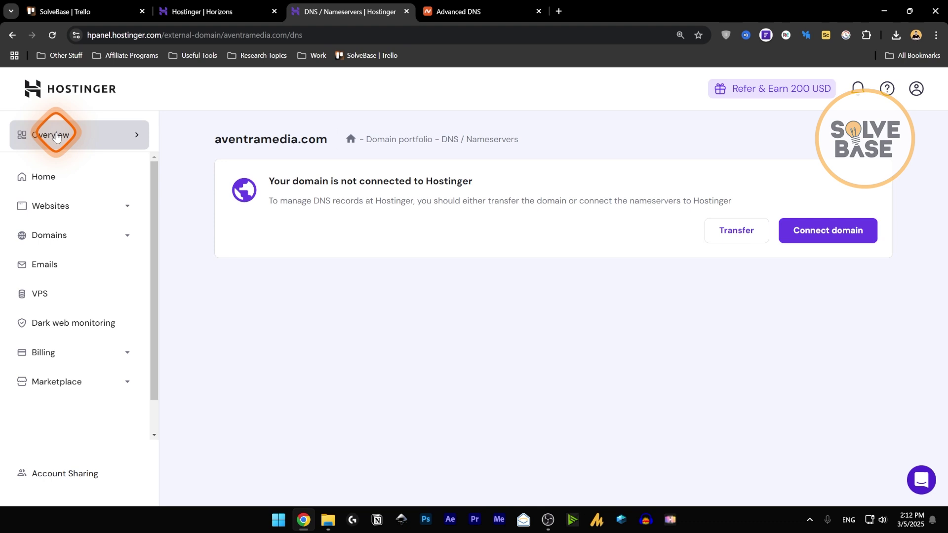